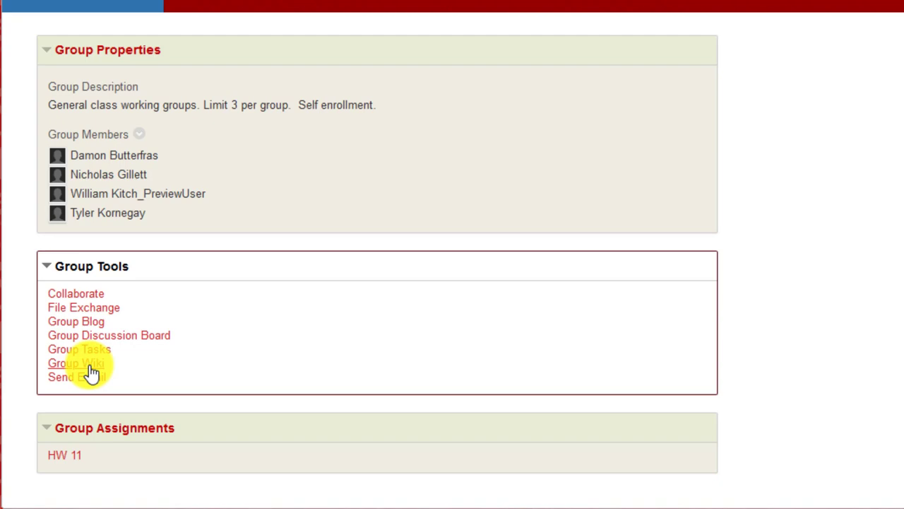
# - Open the group wiki and review its Homework 11 Question 2 page before returning to the Homework 11 Question 1 page
pyautogui.click(91, 370)
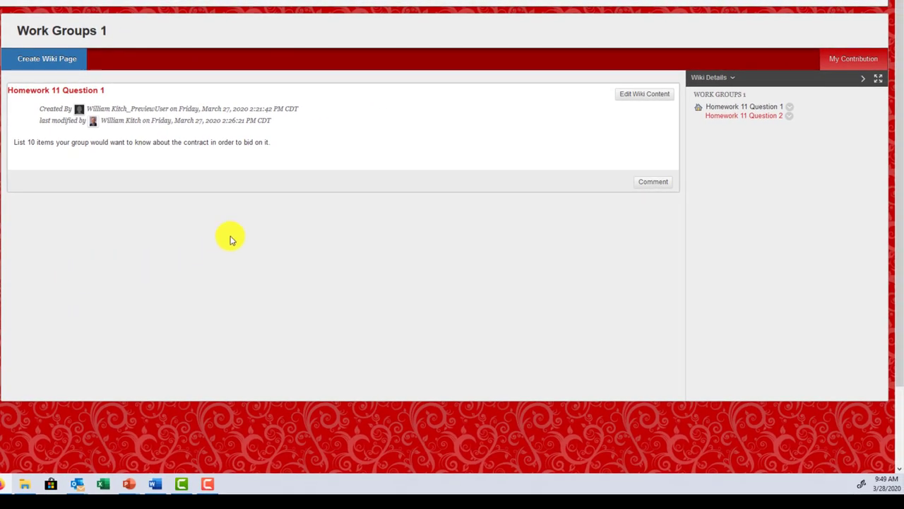
pyautogui.click(755, 116)
pyautogui.scroll(-1, 756, 118)
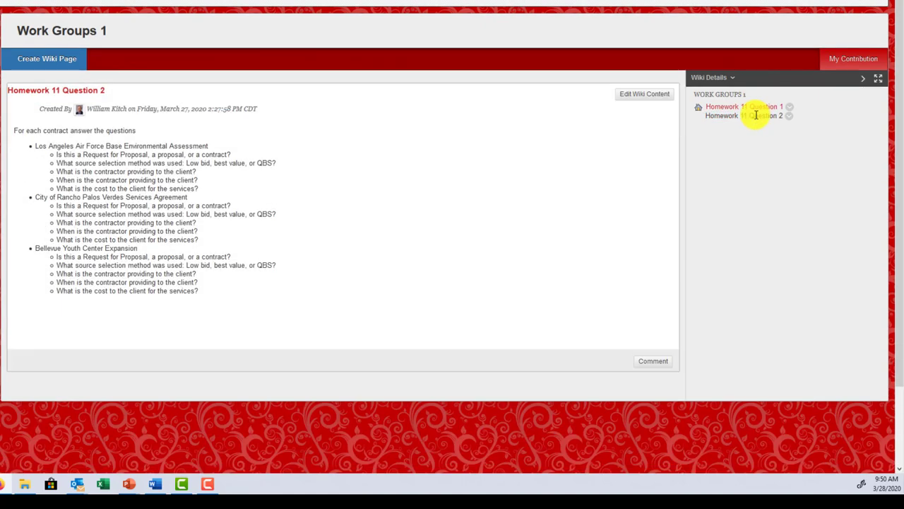
pyautogui.click(756, 111)
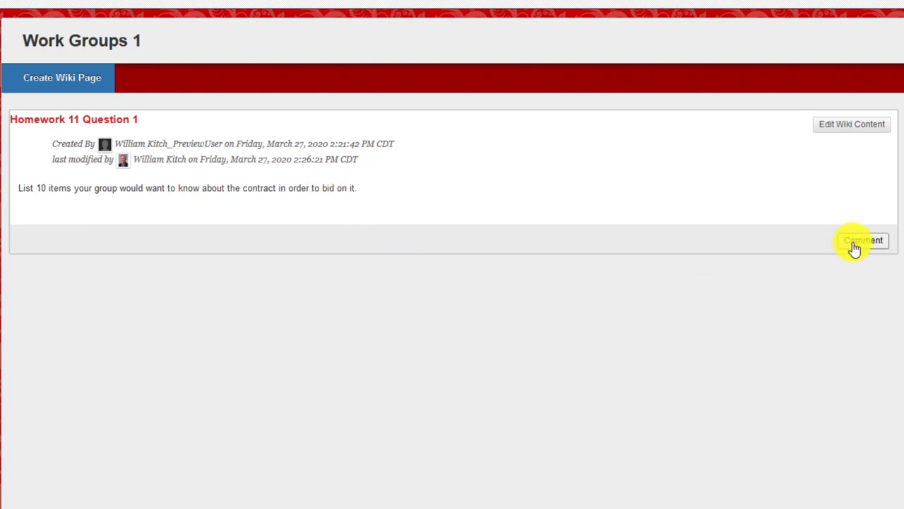
# - Edit the Homework 11 Question 1 wiki page, adding a "List" line and the bullet "When can we start work?" below the prompt
pyautogui.click(843, 127)
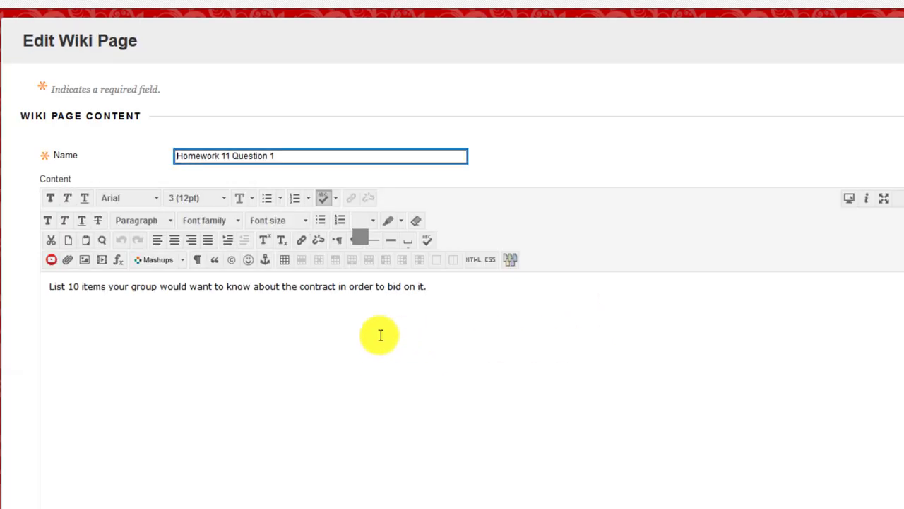
pyautogui.click(416, 272)
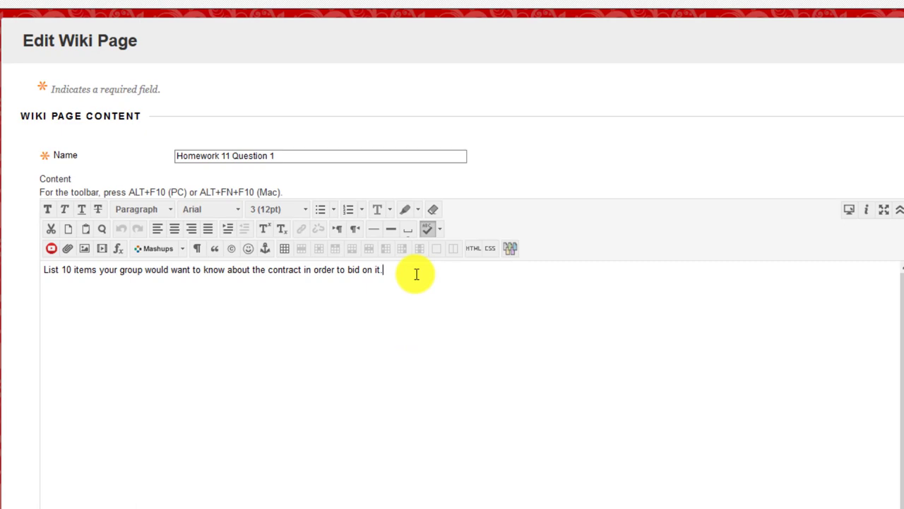
pyautogui.press('Return')
pyautogui.write('List')
pyautogui.press('Return')
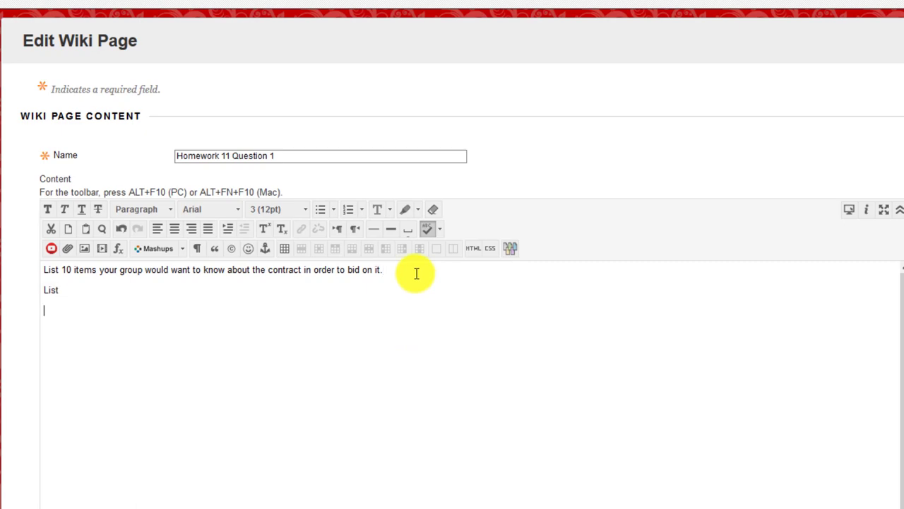
pyautogui.click(320, 210)
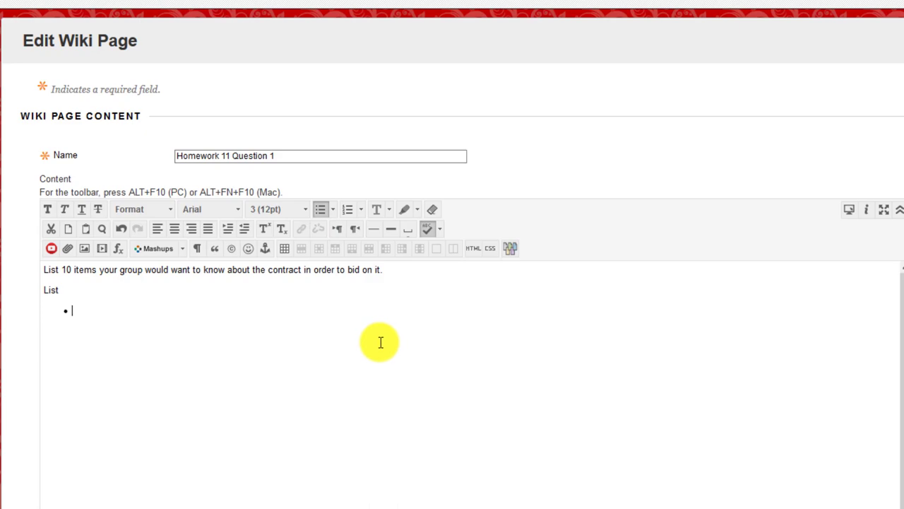
pyautogui.write('When can we start work?')
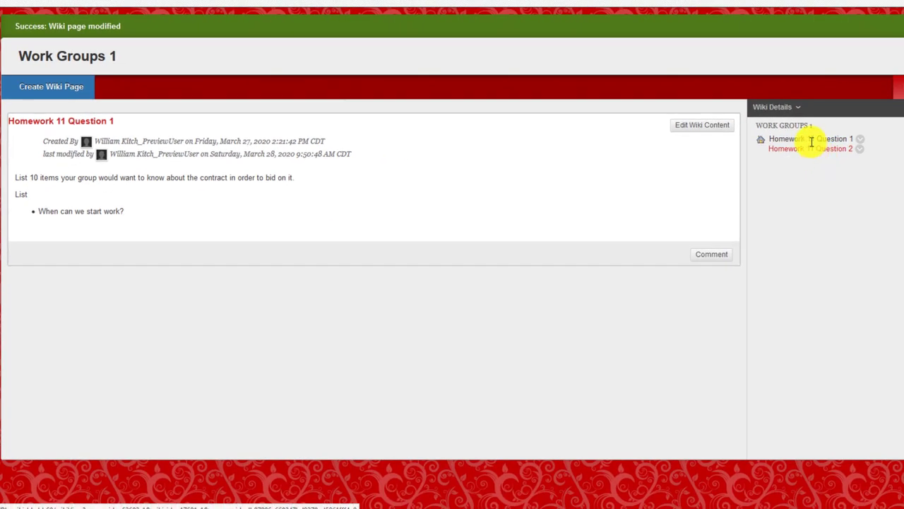
# - Post a comment on the Homework 11 Question 2 wiki page doubting a groupmate's view of the LAAFB contract and suggesting "it's an RFB"
pyautogui.click(805, 150)
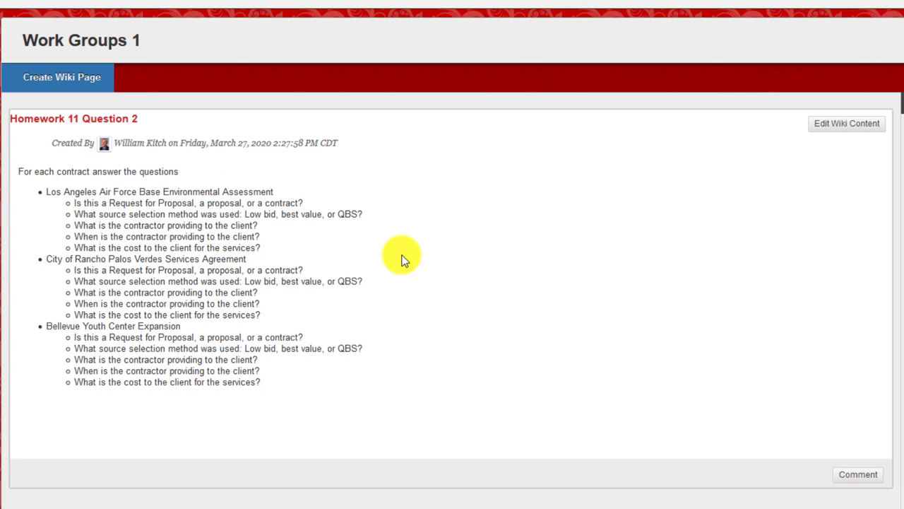
pyautogui.click(853, 478)
pyautogui.write('I')
pyautogui.press('BackSpace')
pyautogui.write("'m no")
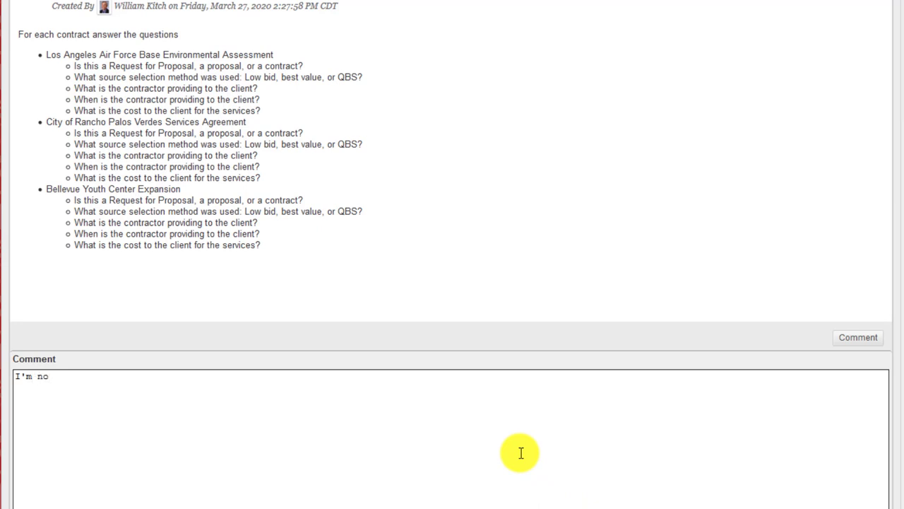
pyautogui.write('t sure Damon is right abou')
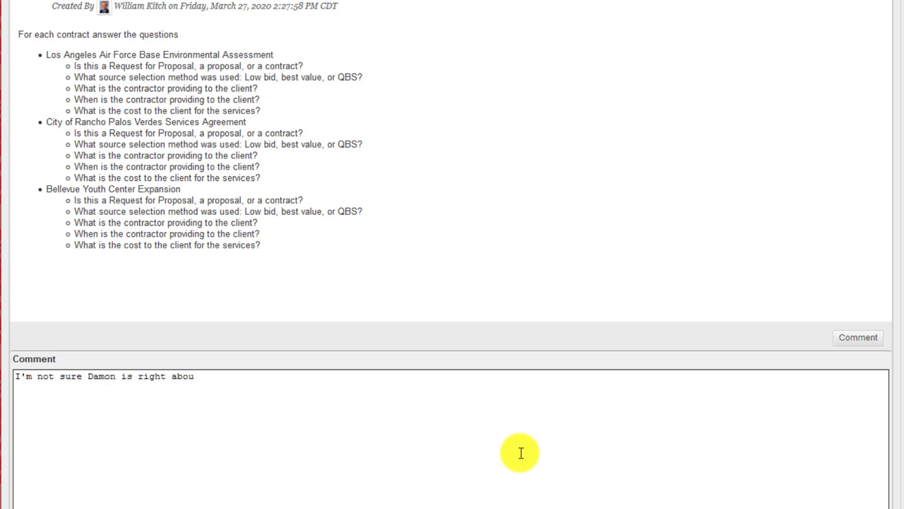
pyautogui.write('t the LAAFB contract I think')
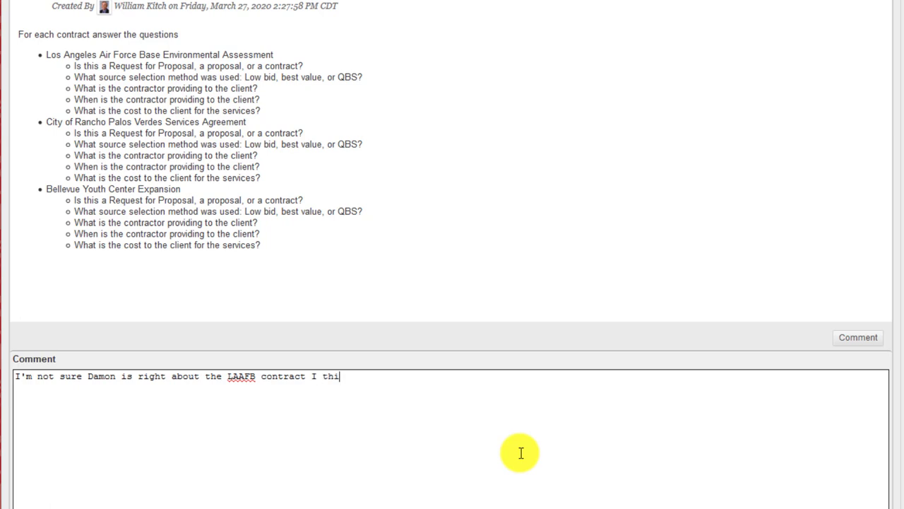
pyautogui.press('BackSpace')
pyautogui.press('BackSpace')
pyautogui.write("nk it's an RFB")
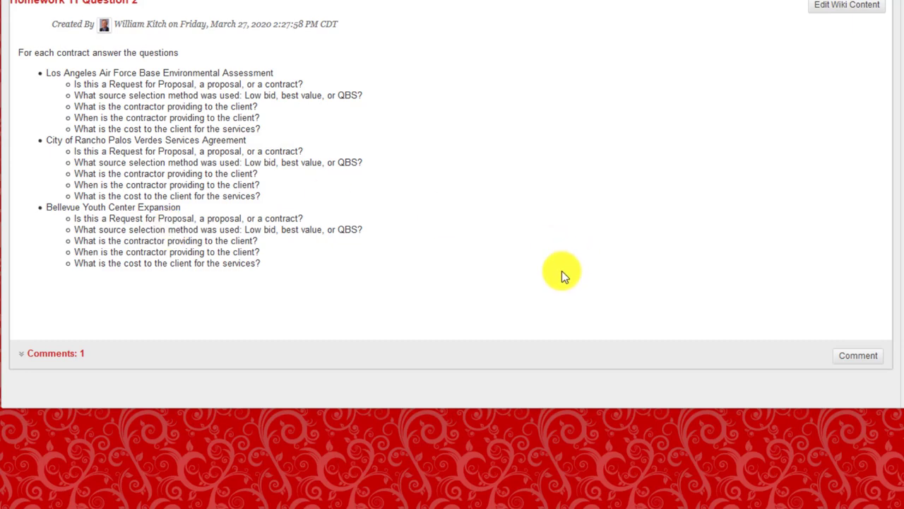
# - Return to the Work Groups 1 home page through the course's Groups list
pyautogui.scroll(2, 565, 269)
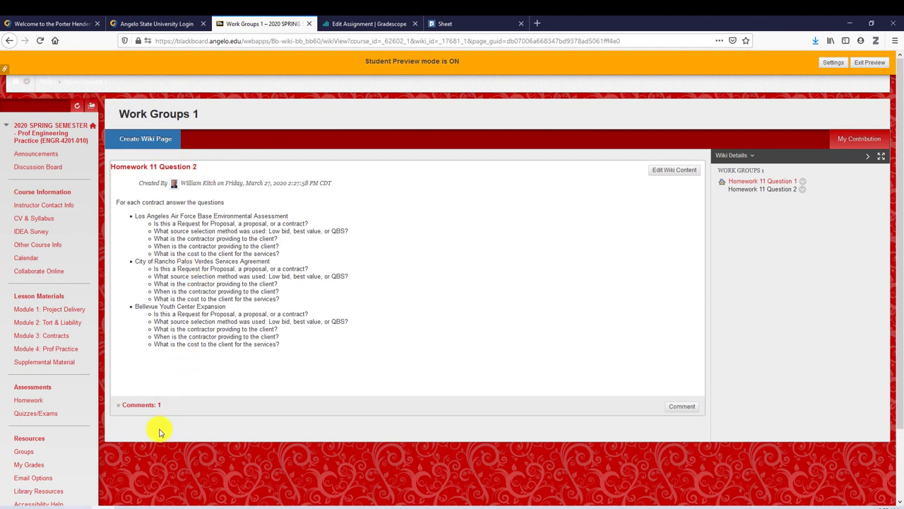
pyautogui.scroll(-2, 184, 389)
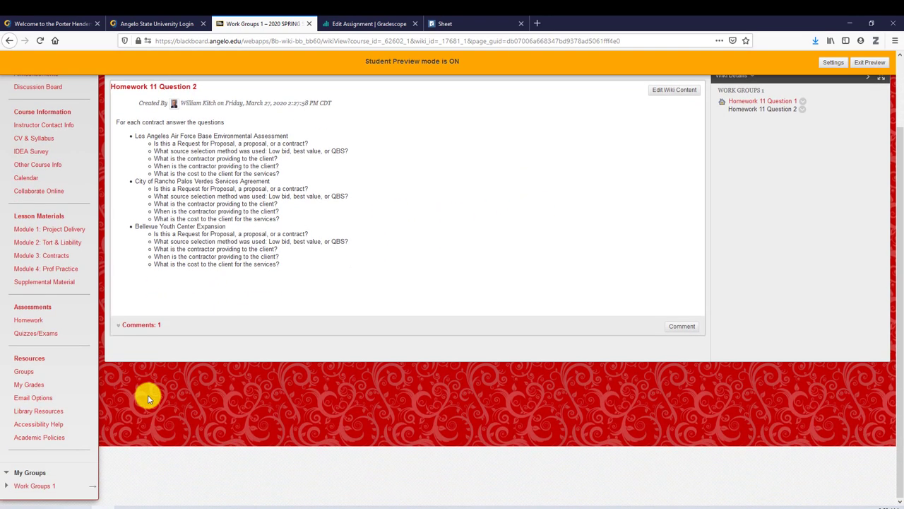
pyautogui.scroll(2, 149, 399)
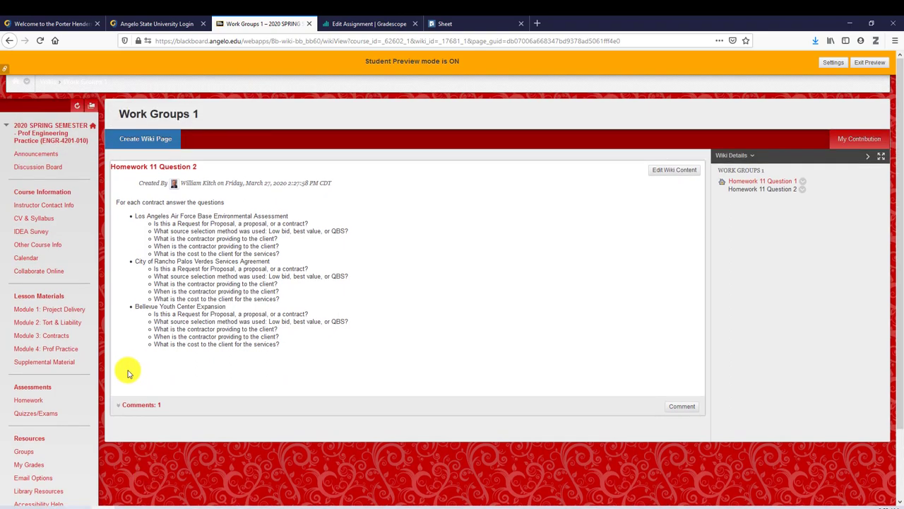
pyautogui.click(29, 455)
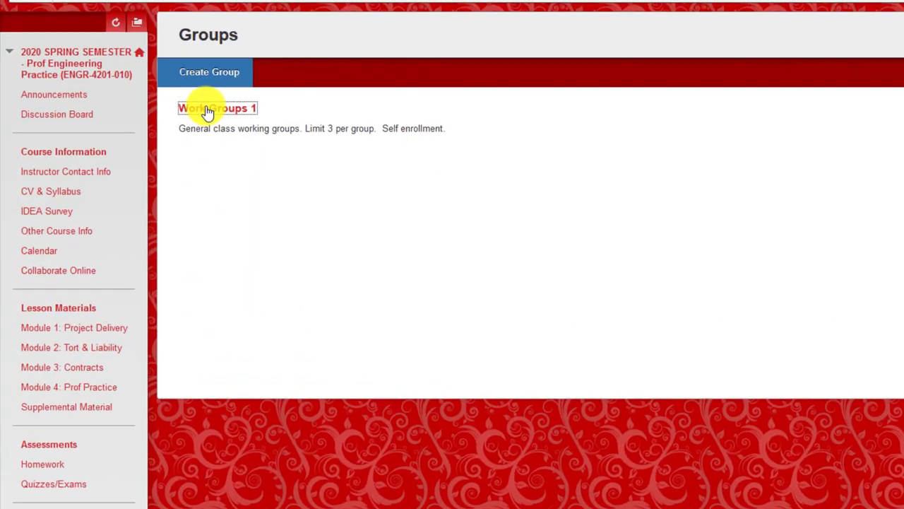
pyautogui.click(144, 158)
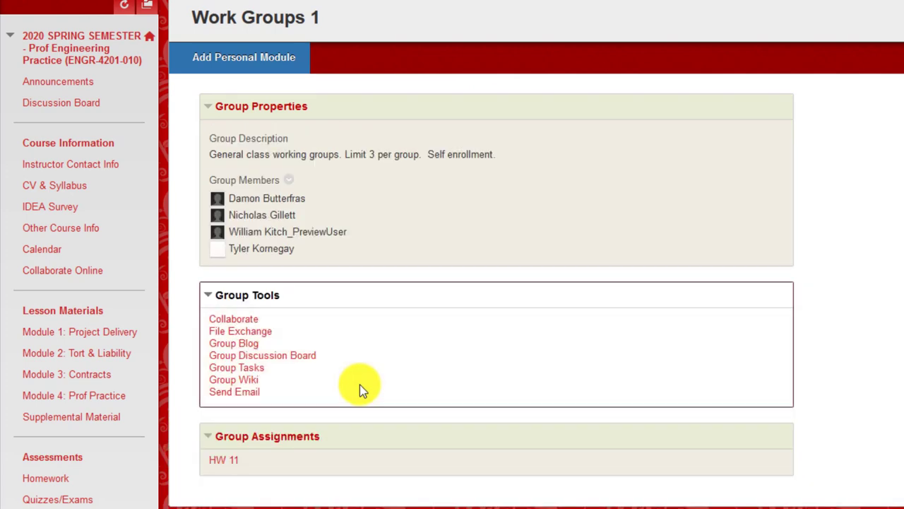